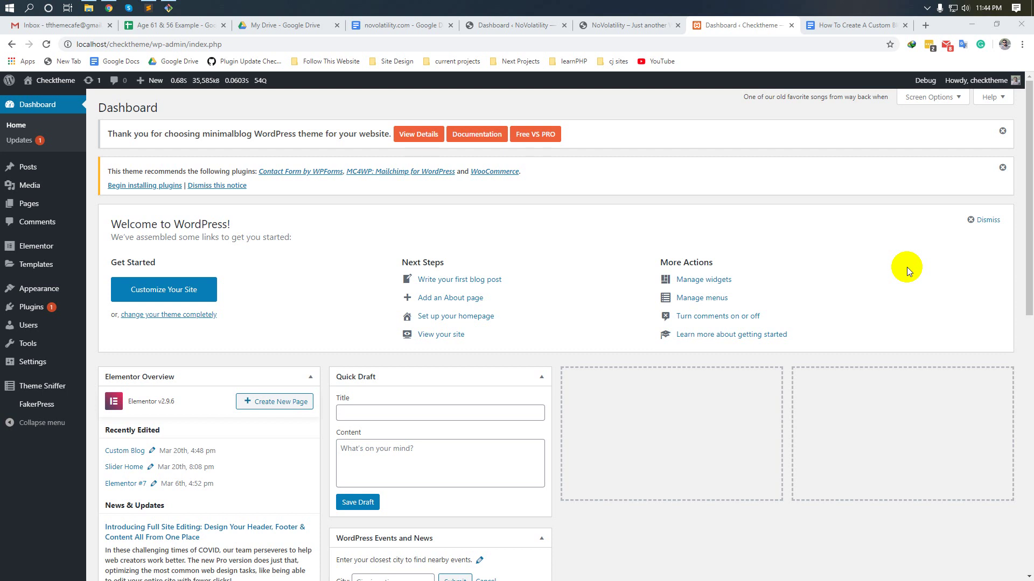
Search Add Plugins for 'Elementor' and confirm Elementor Page Builder is marked Active
mouse_move(31, 307)
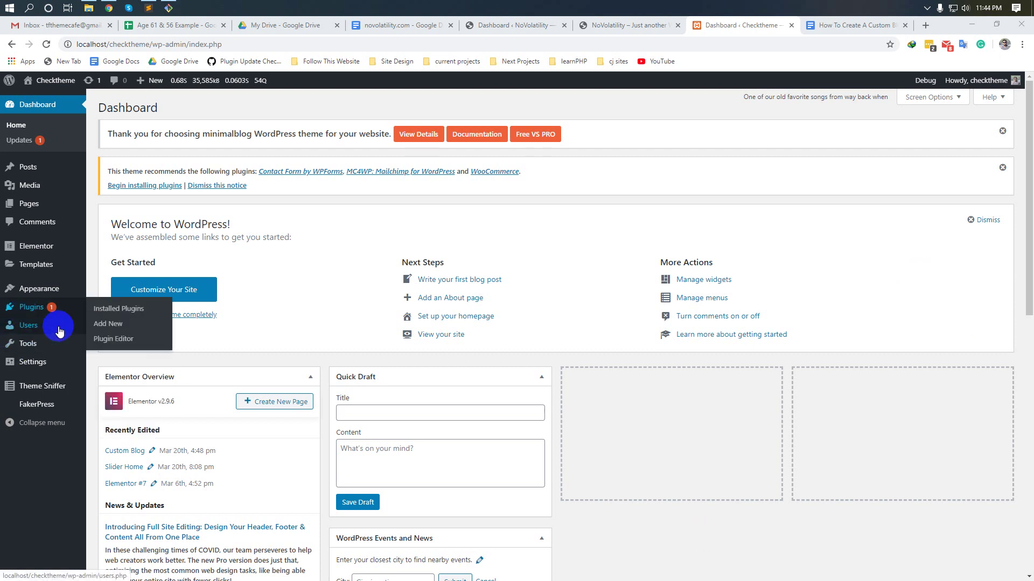
click(108, 326)
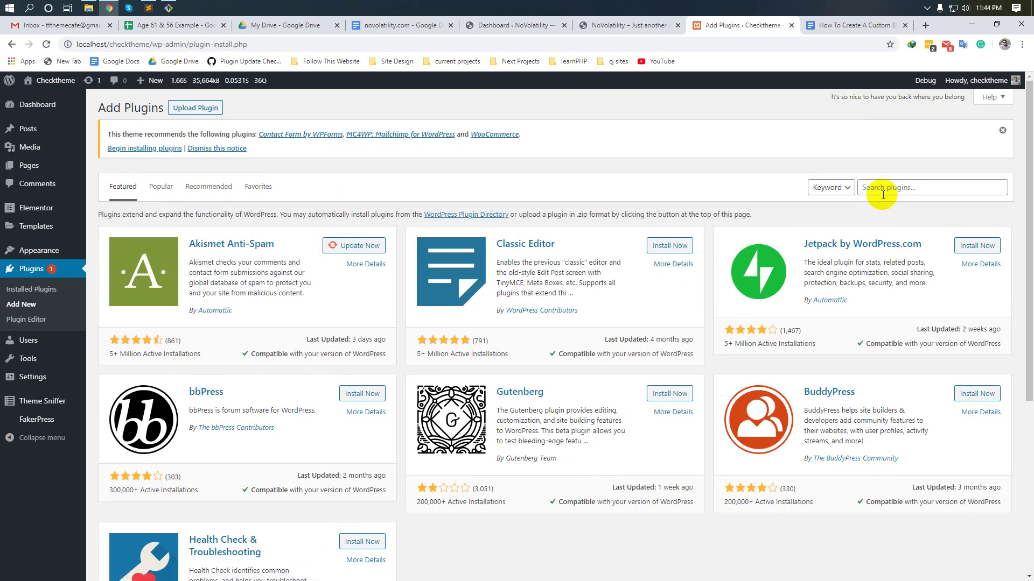
click(882, 195)
text(Elementor)
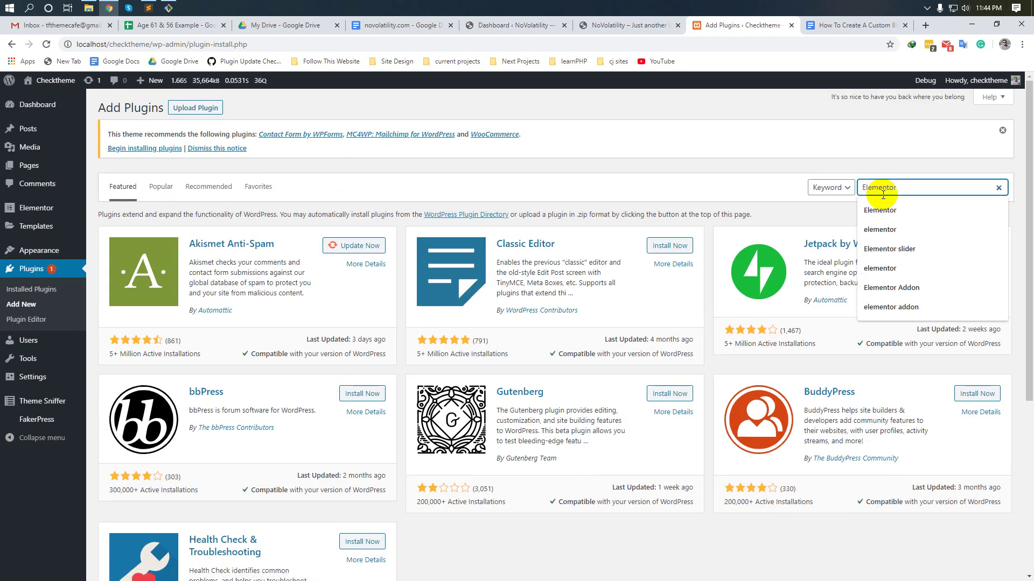
key(Return)
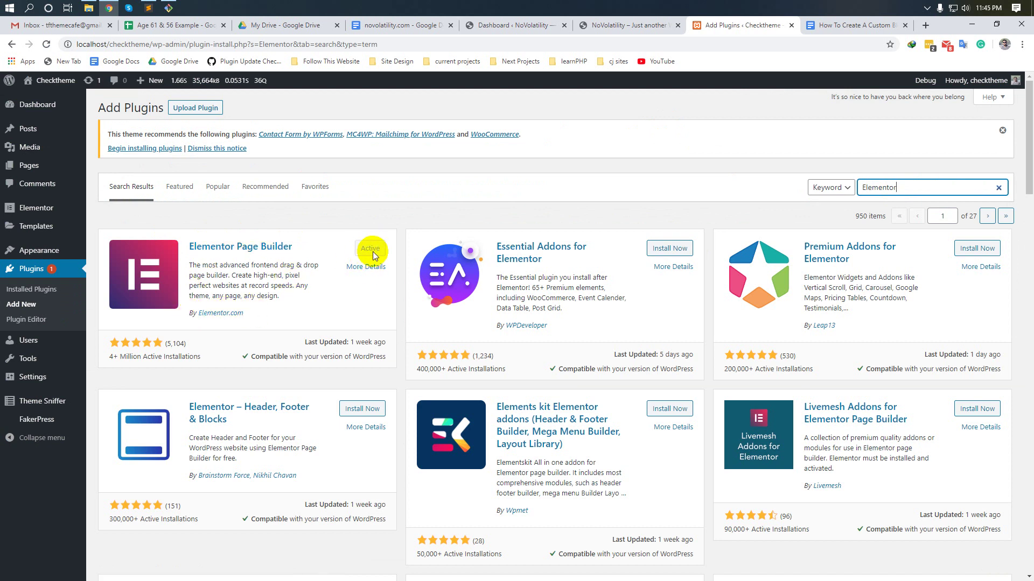
click(907, 186)
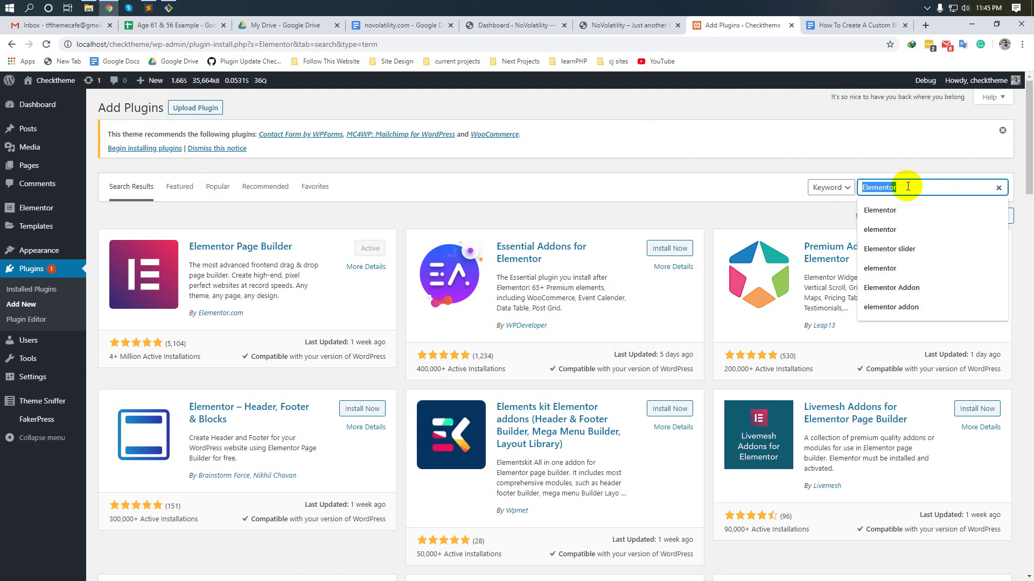
Search plugins for 'blog designer for elementor' and scroll to Blog Designer For Elementor
text(blog de)
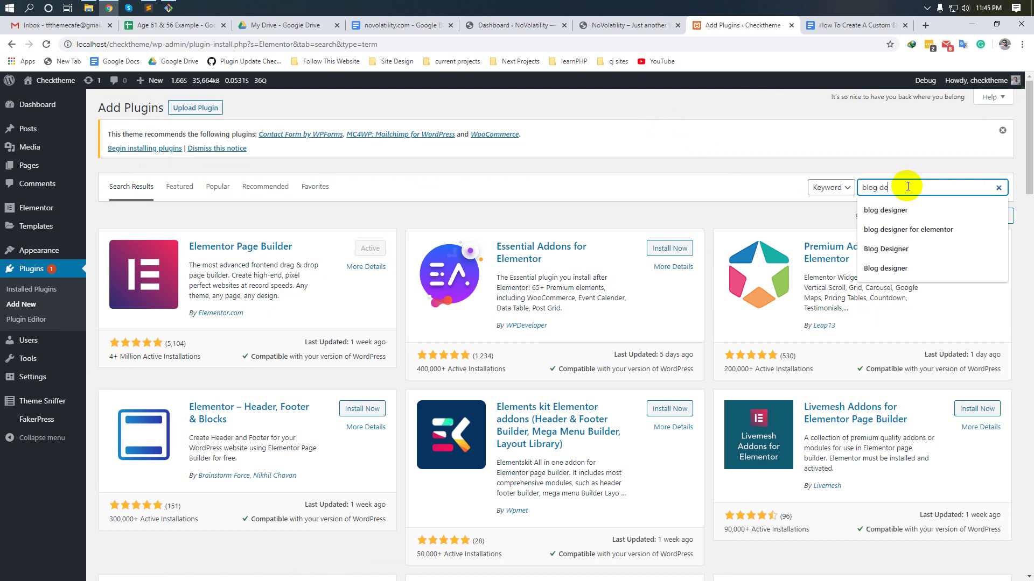
text(signer for element)
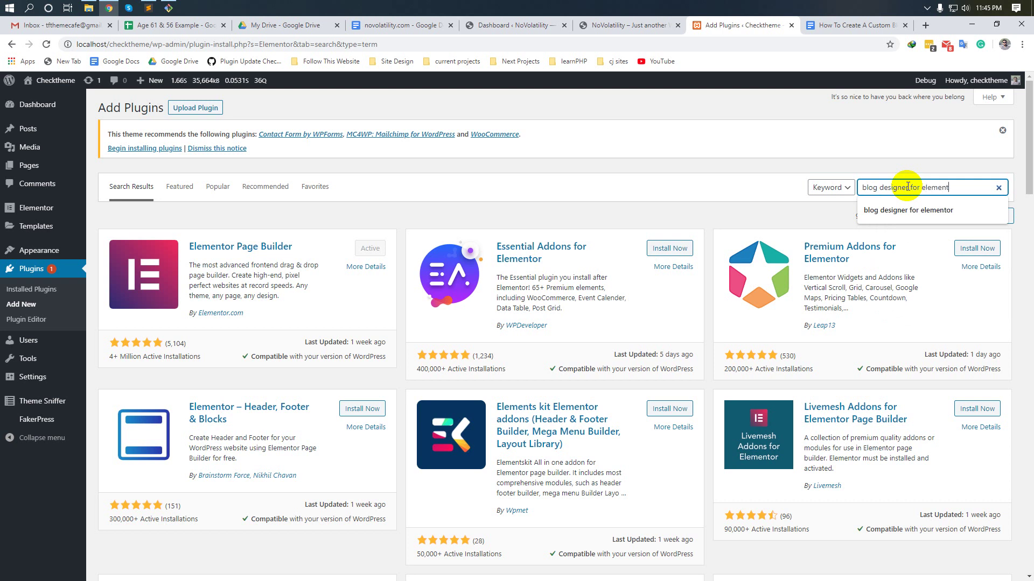
text(or)
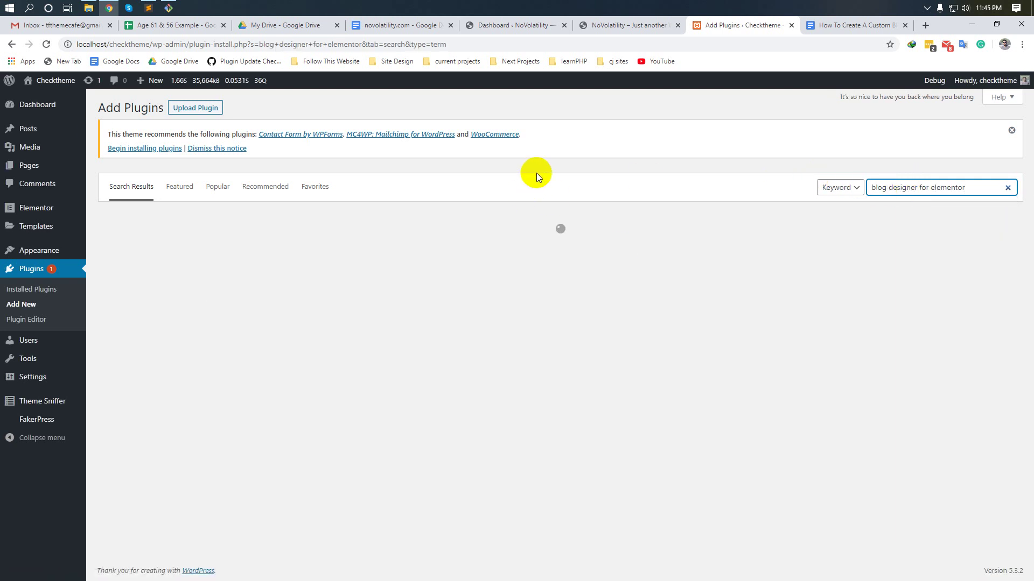
scroll(537, 164, down, 2)
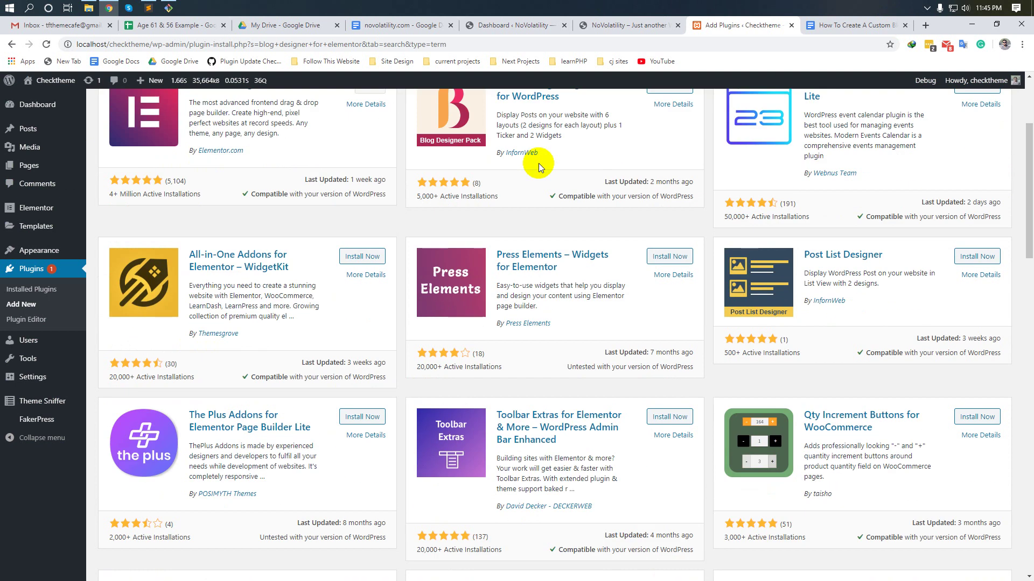
scroll(537, 161, down, 5)
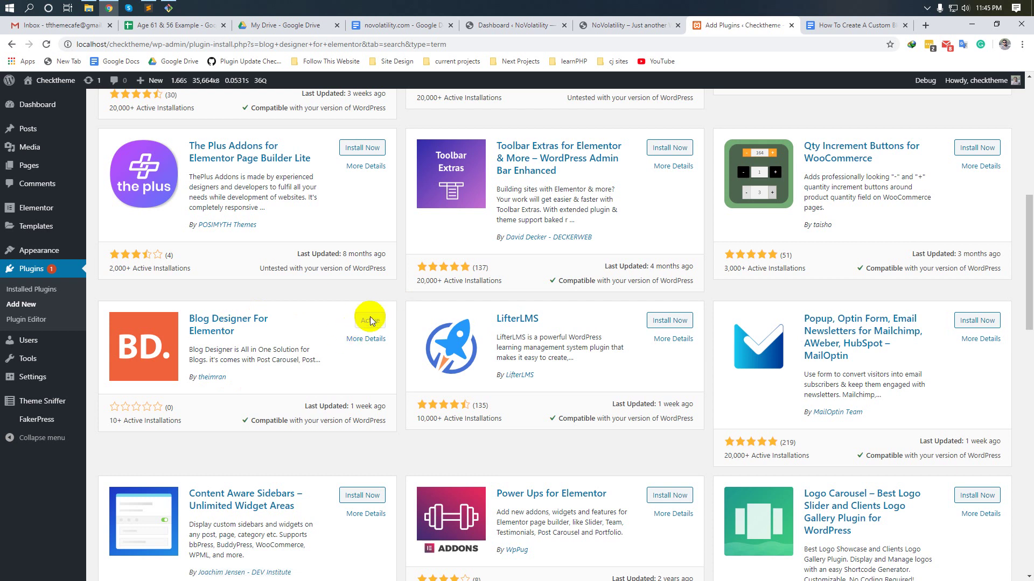
Add a new page titled 'Blog' using the Full Width without Banner template
mouse_move(20, 167)
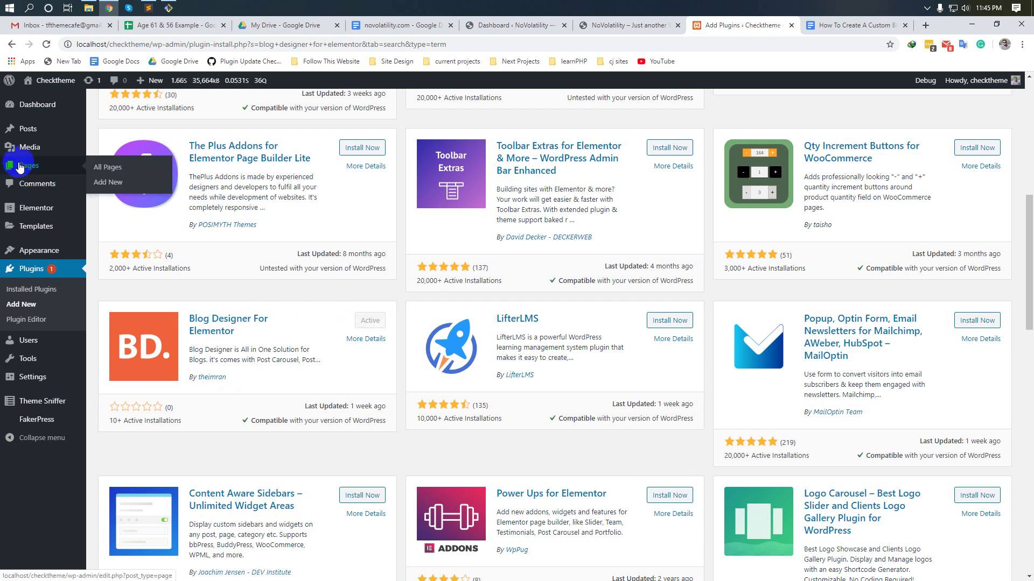
click(108, 167)
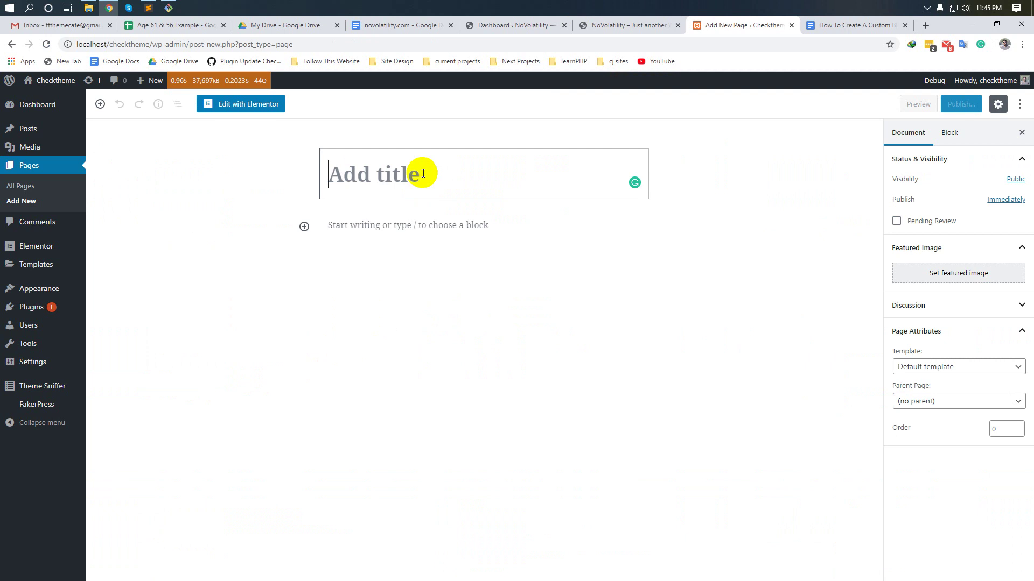
text(Blog)
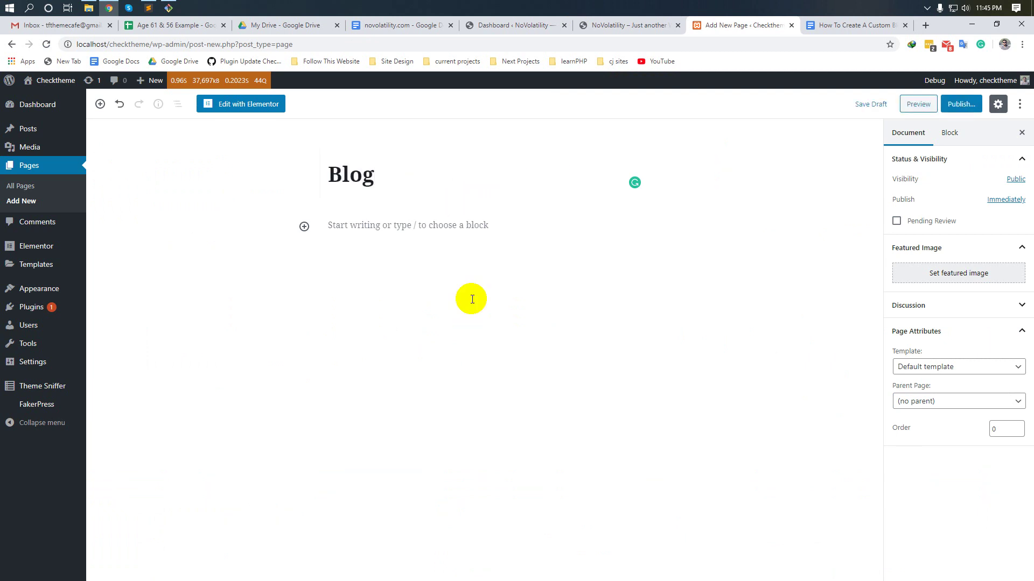
click(927, 368)
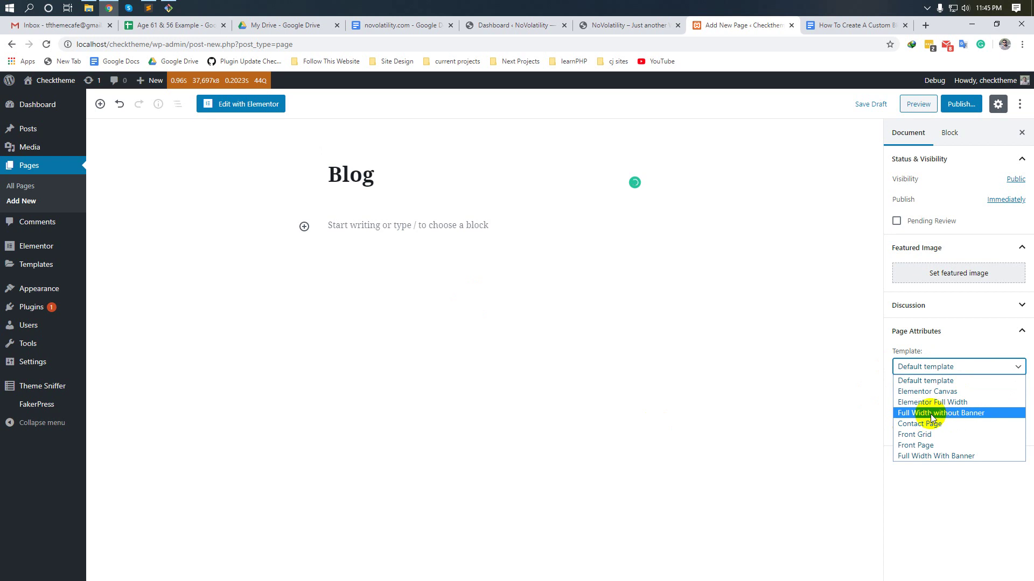
click(973, 413)
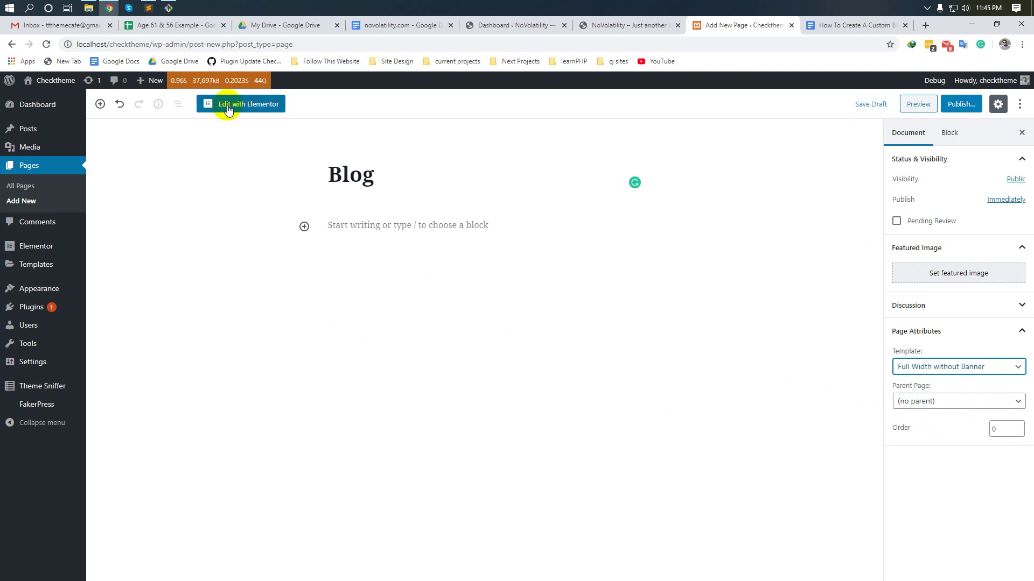
Open the Blog page in Elementor and add a single-column section
click(260, 107)
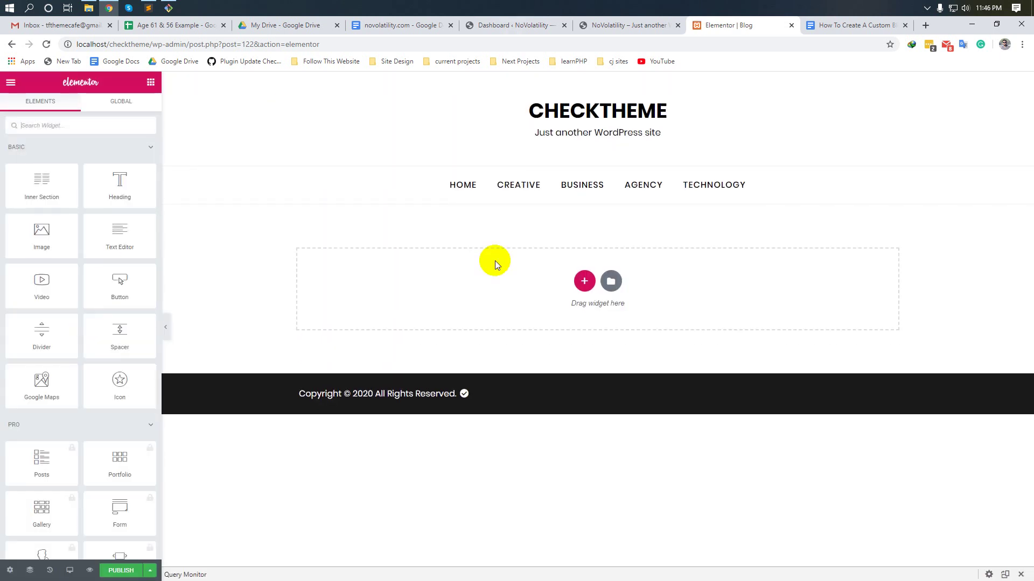
click(584, 281)
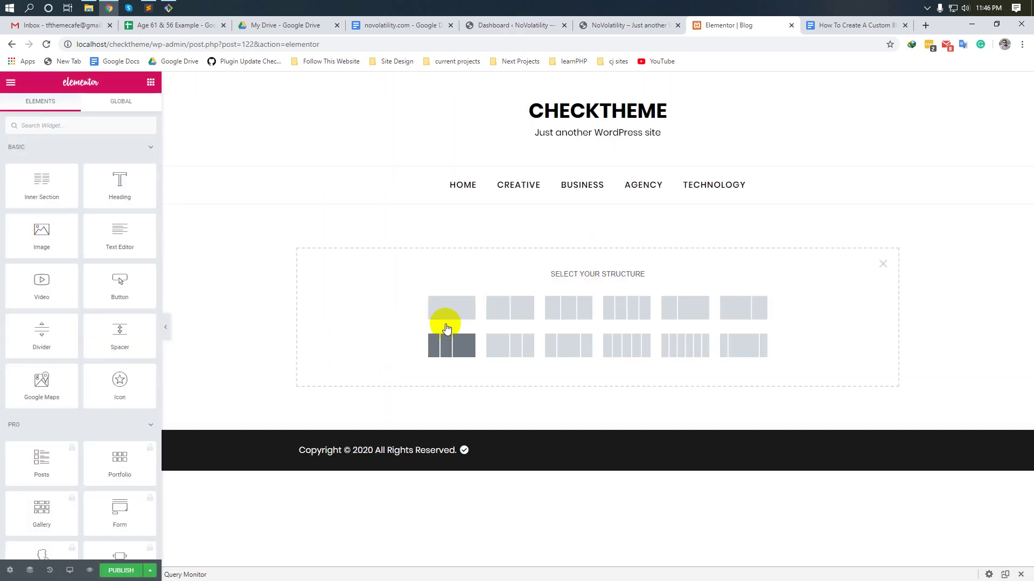
click(450, 308)
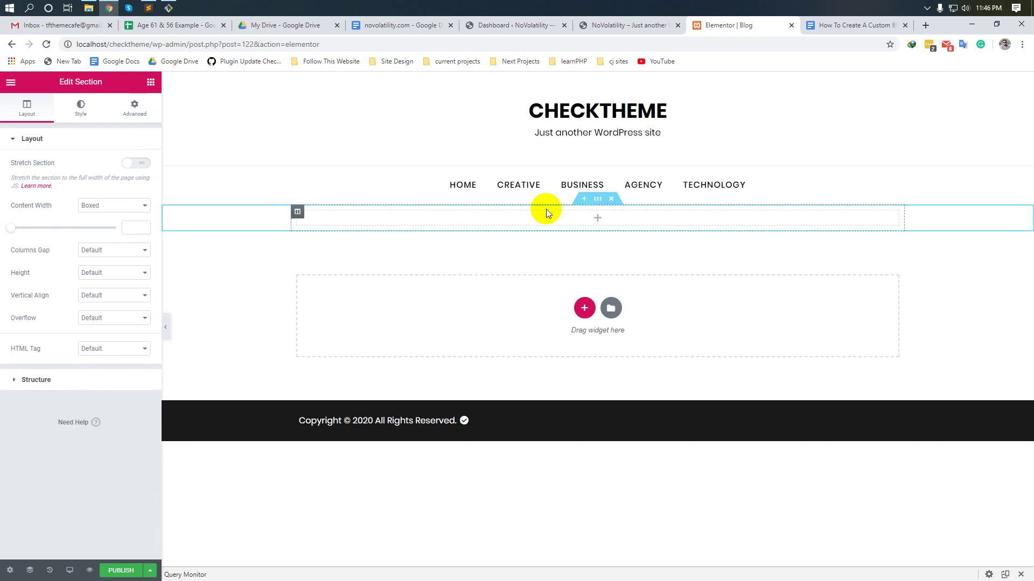
Set the new section's content width to full width
right_click(189, 216)
click(221, 231)
click(108, 205)
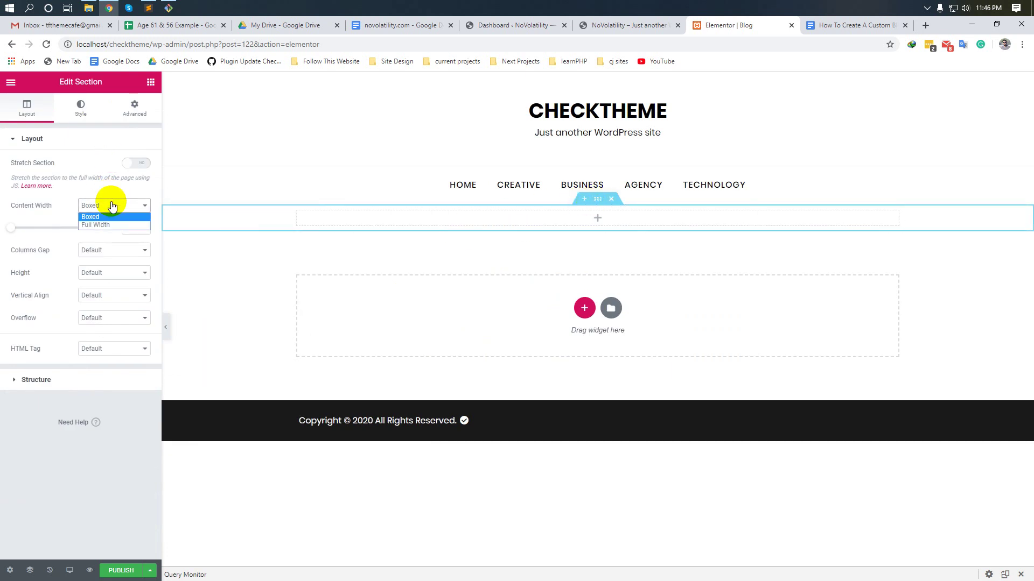
click(112, 225)
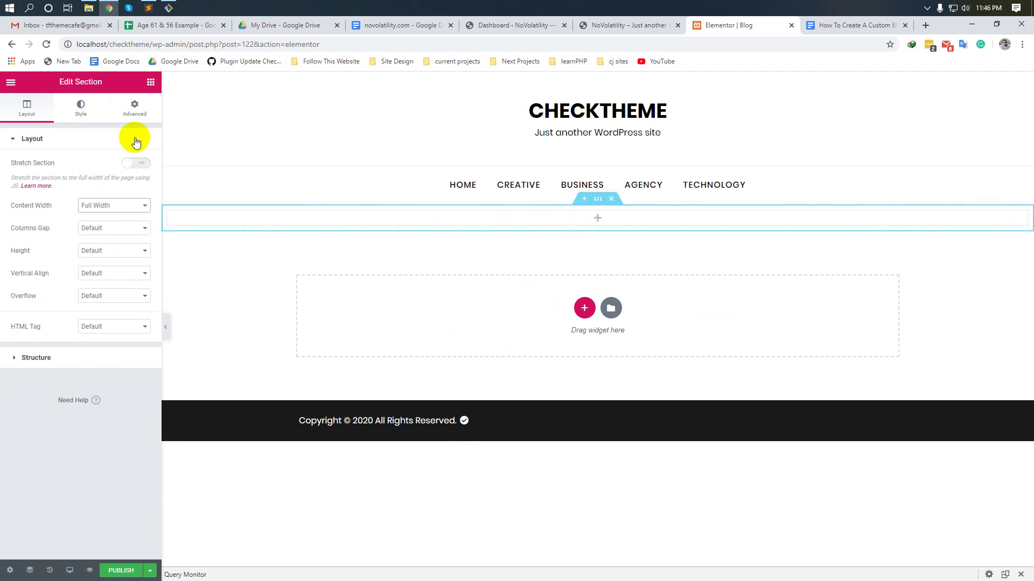
click(279, 218)
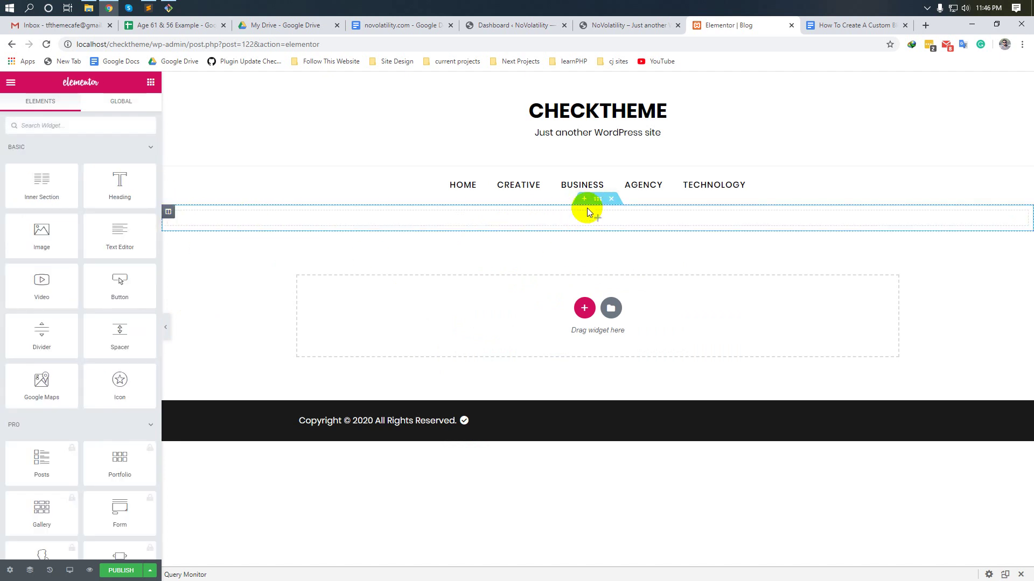
Set the section's column padding to 0 and return to the widgets list
click(167, 212)
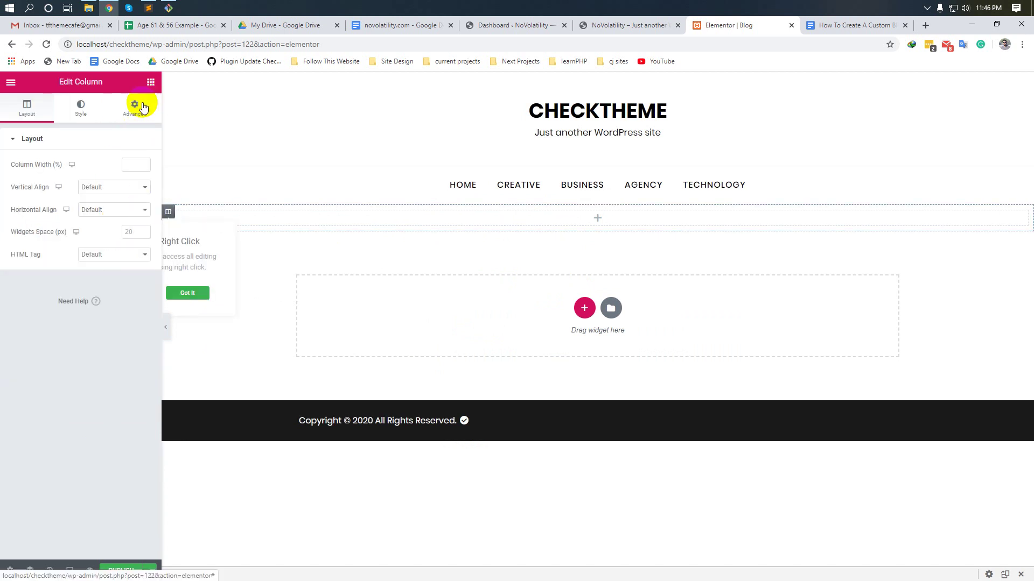
click(135, 108)
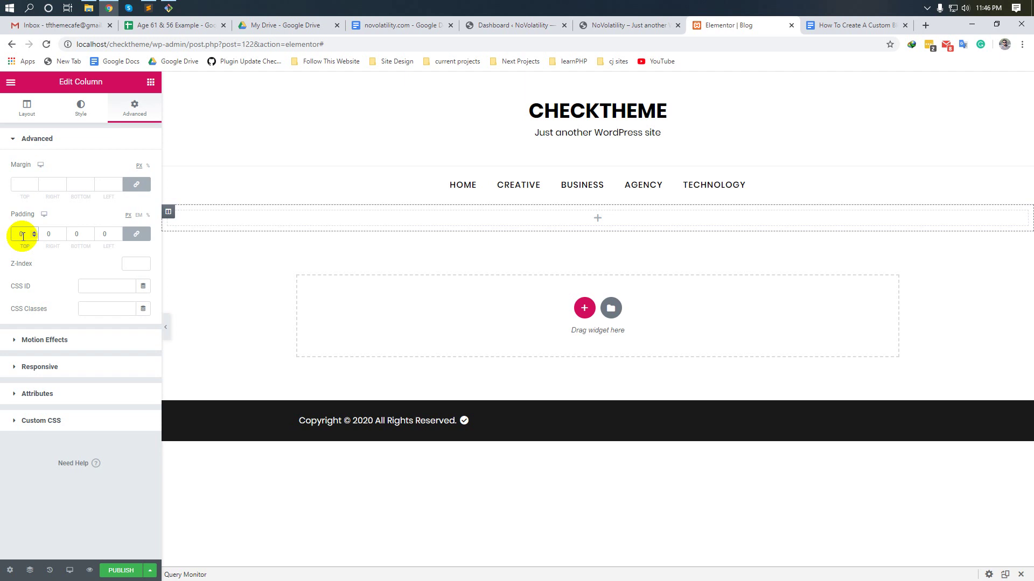
click(273, 221)
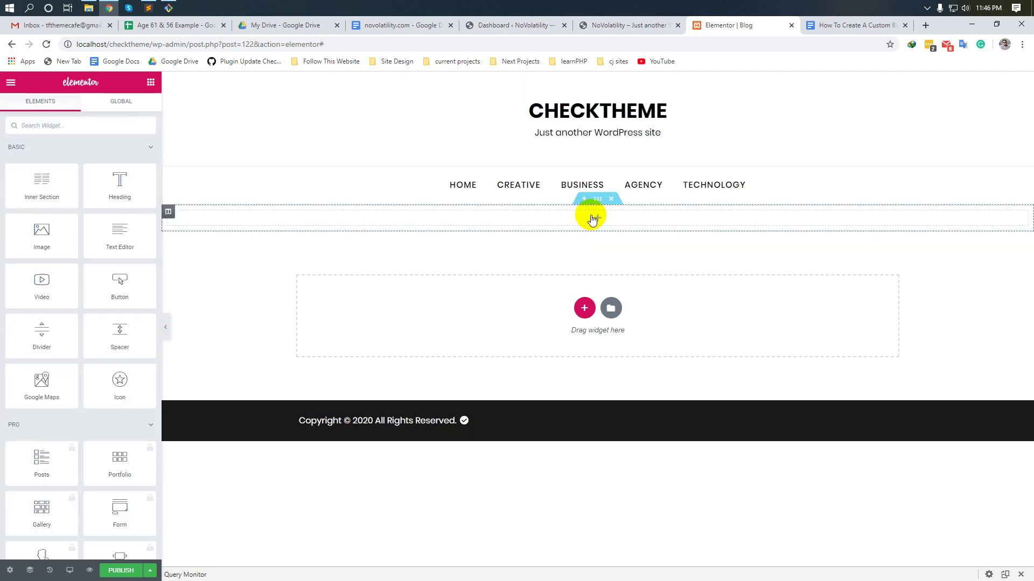
Drag the Hero Slider widget into the empty top section
scroll(54, 323, down, 15)
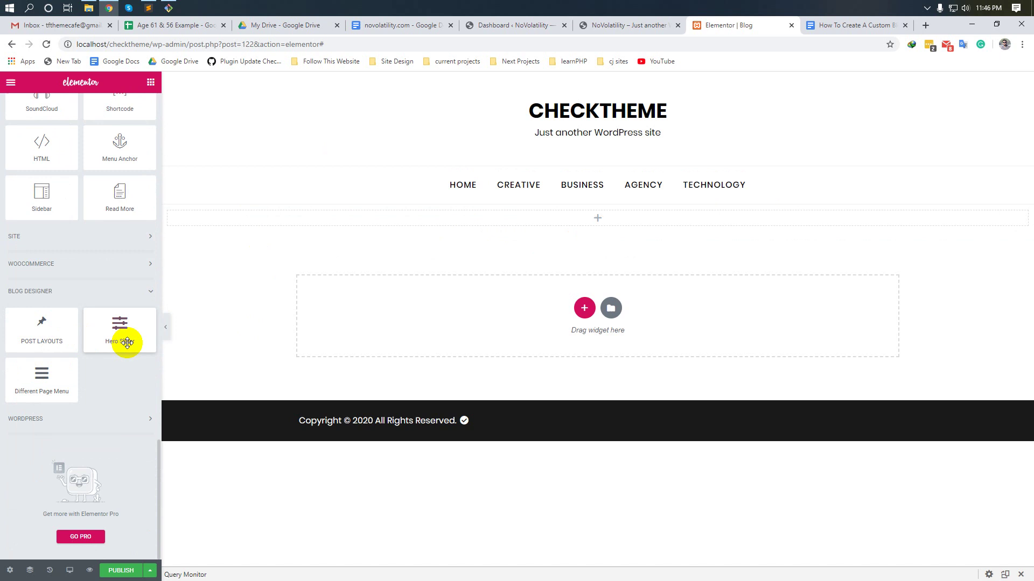
drag(115, 338, 516, 218)
scroll(498, 225, down, 3)
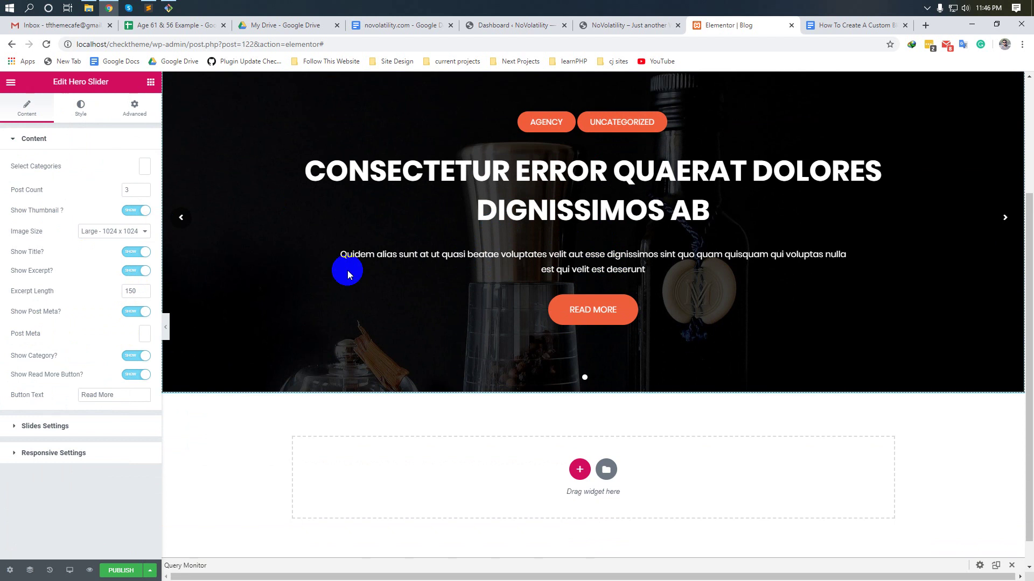
Add Author, Date and Comments to the Hero Slider's Post Meta field
click(141, 335)
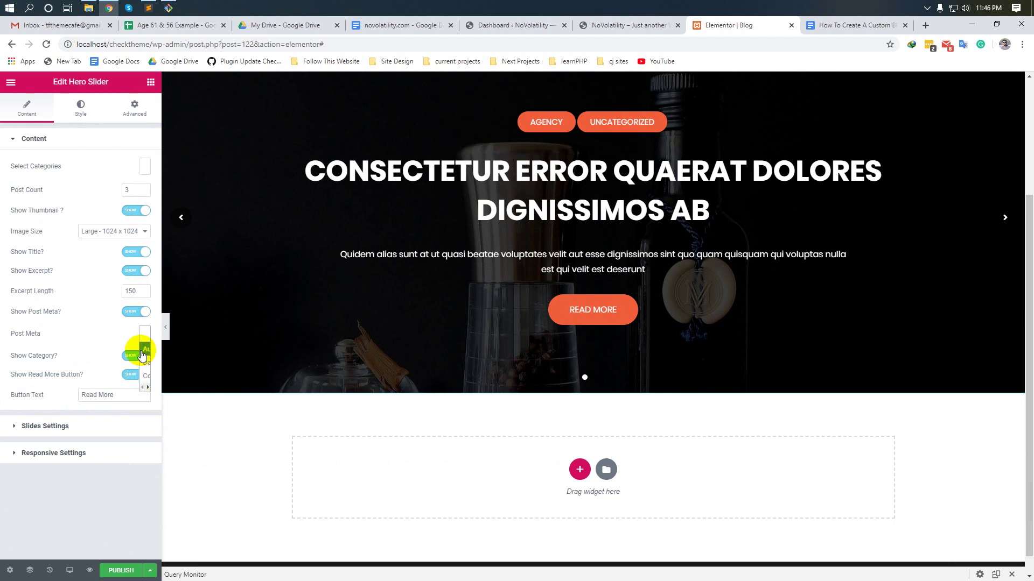
click(142, 351)
click(146, 337)
click(140, 351)
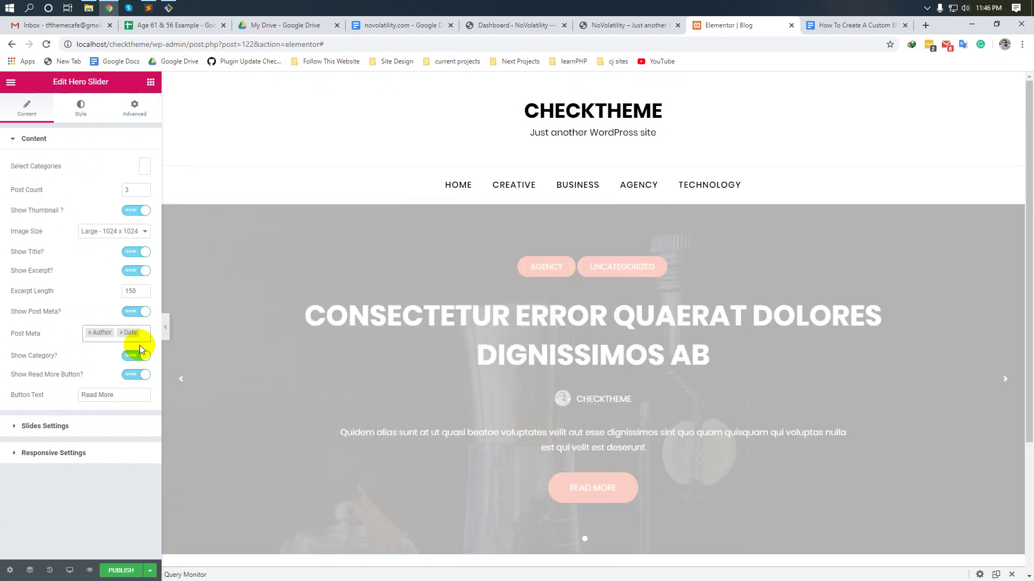
click(143, 334)
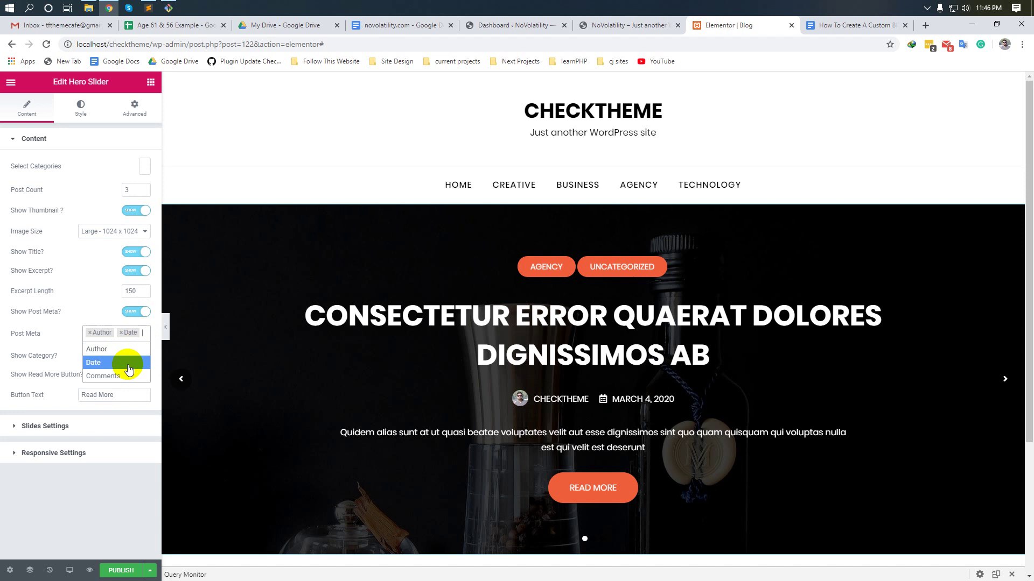
click(134, 370)
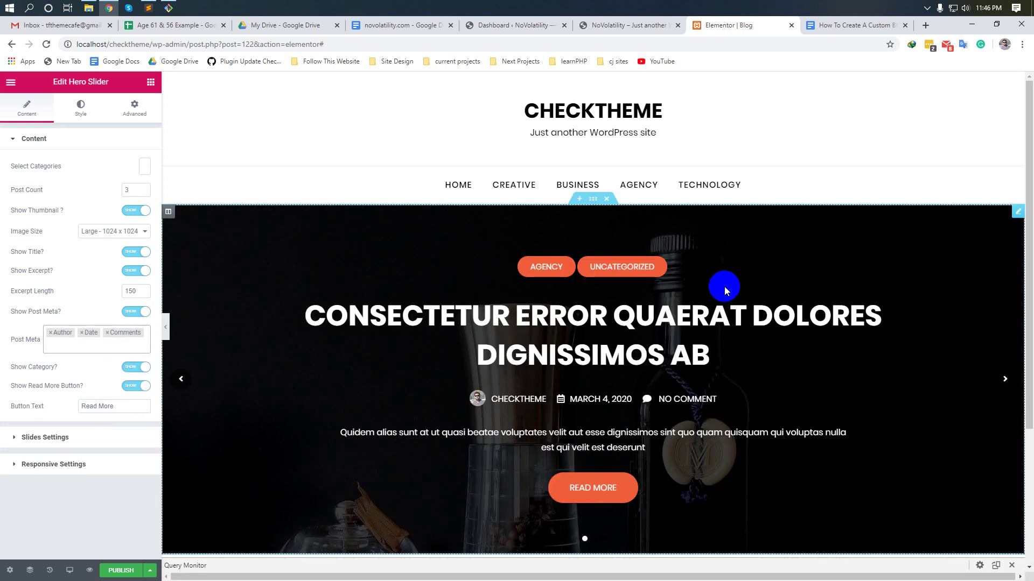
scroll(725, 286, down, 4)
scroll(657, 292, up, 1)
scroll(659, 292, up, 2)
scroll(619, 294, down, 2)
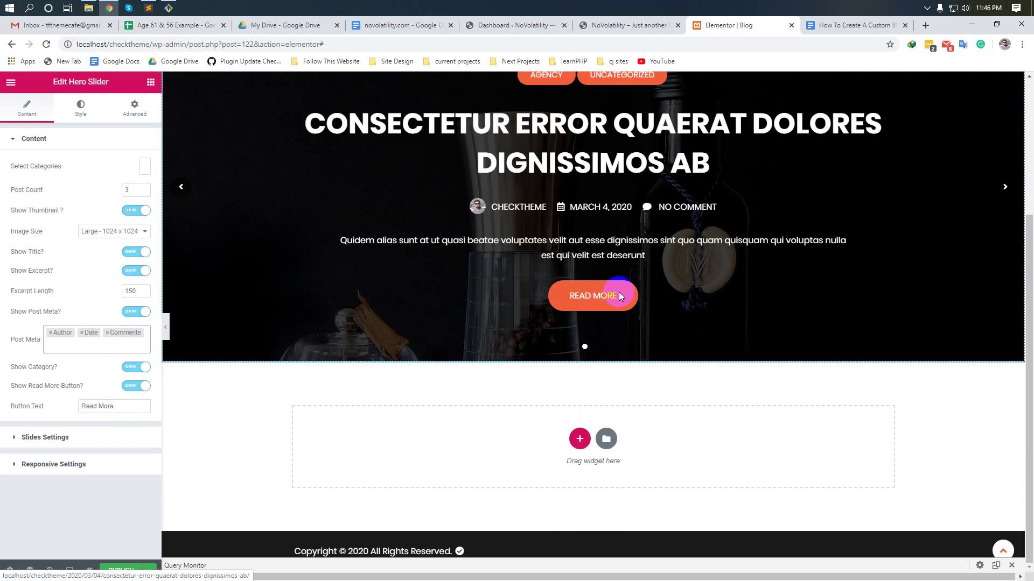
scroll(614, 323, up, 1)
Add a new one-column section below the Hero Slider
click(576, 449)
scroll(404, 387, down, 1)
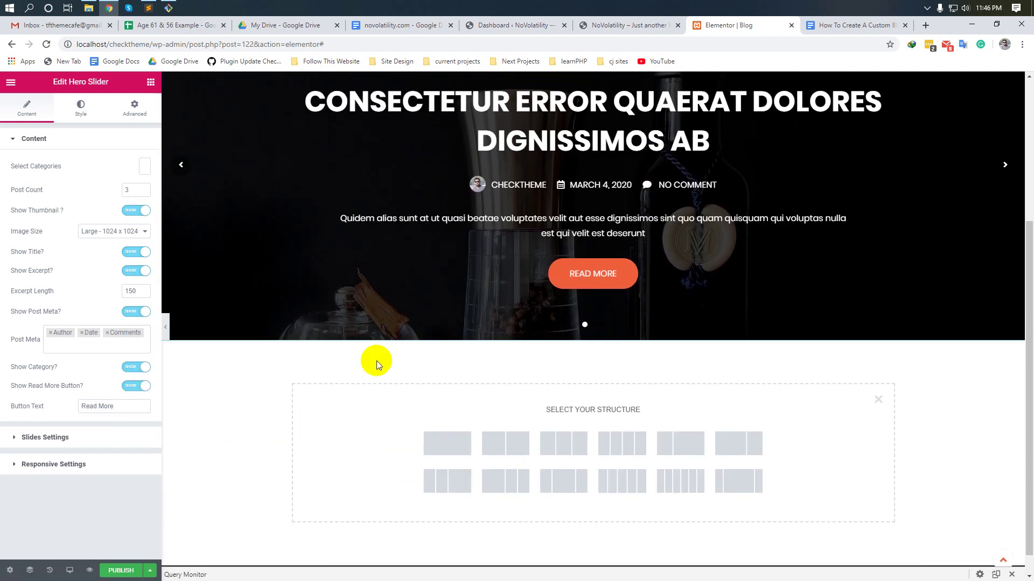
click(256, 413)
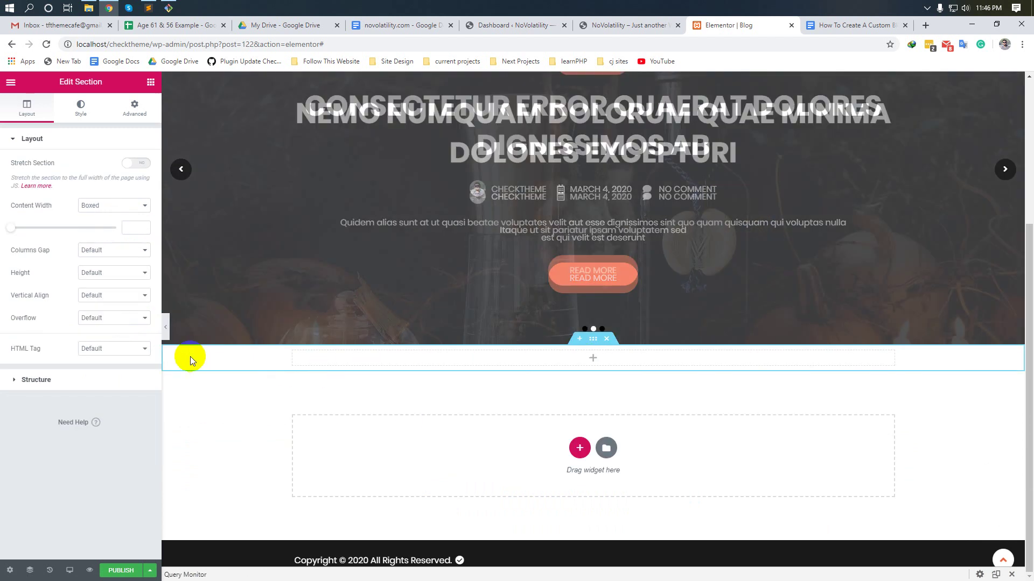
right_click(190, 357)
click(216, 362)
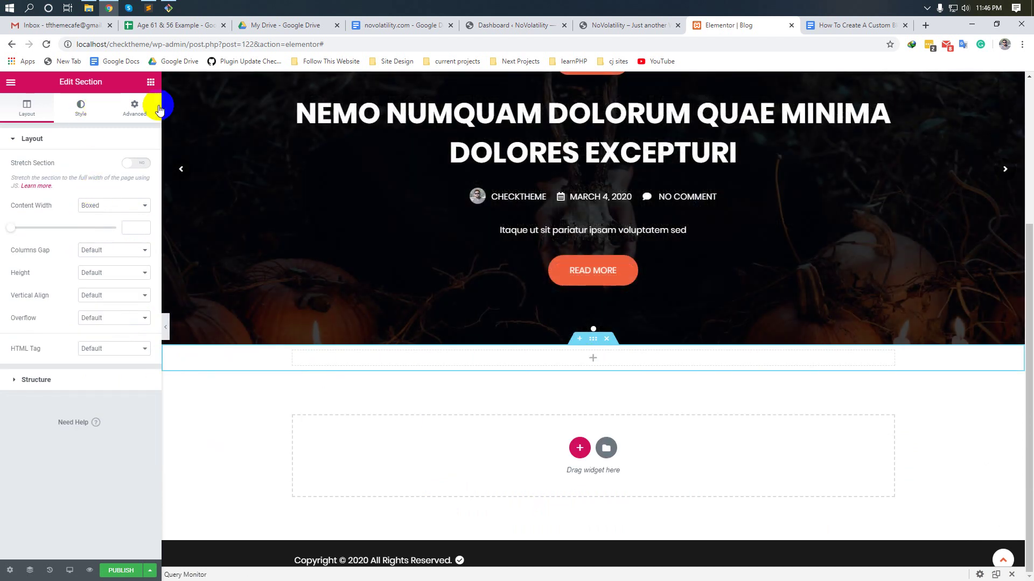
Unlink the section's padding and set top and bottom padding to 80
click(139, 105)
click(135, 236)
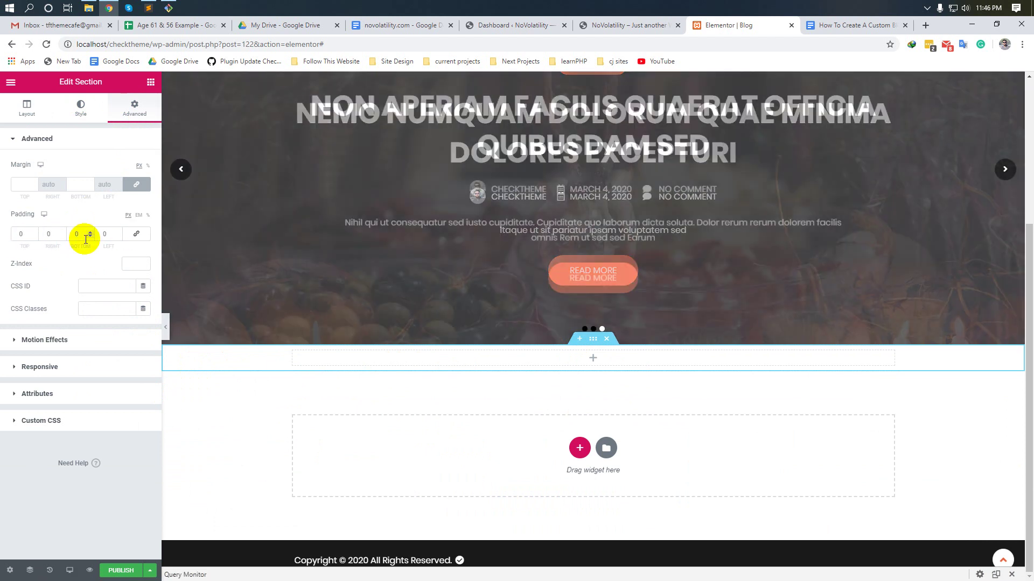
click(86, 238)
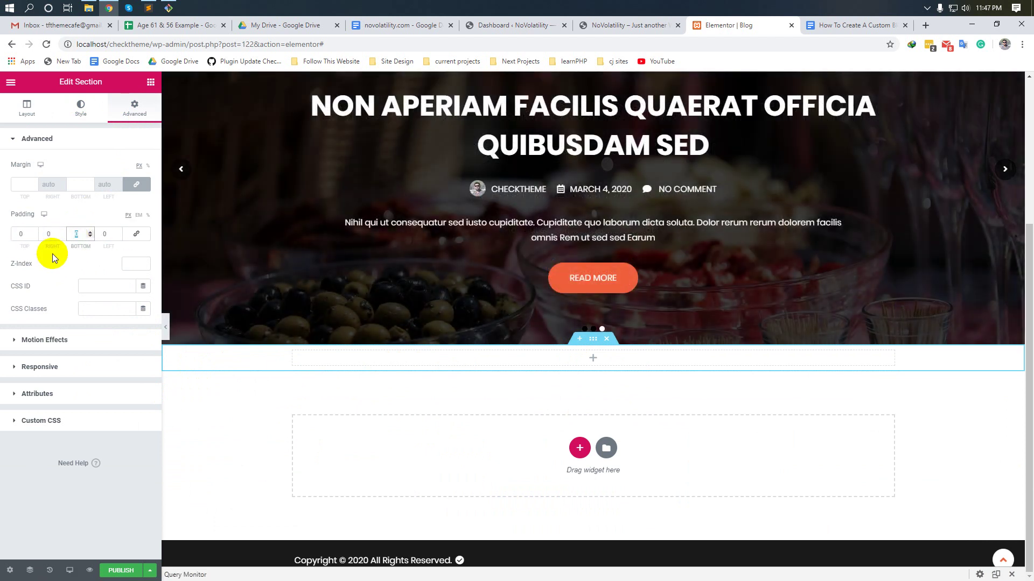
text(80)
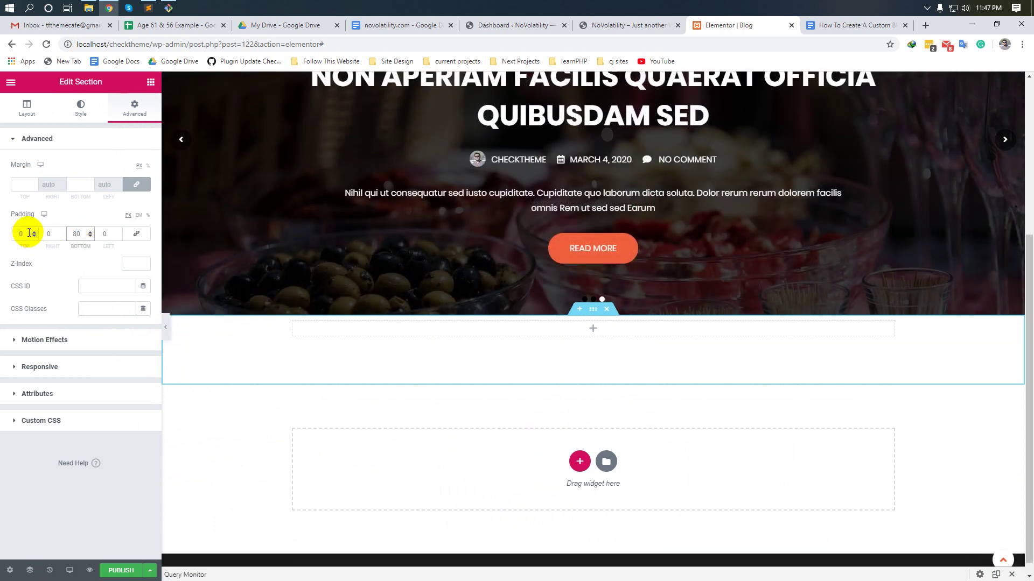
double_click(25, 234)
text(80)
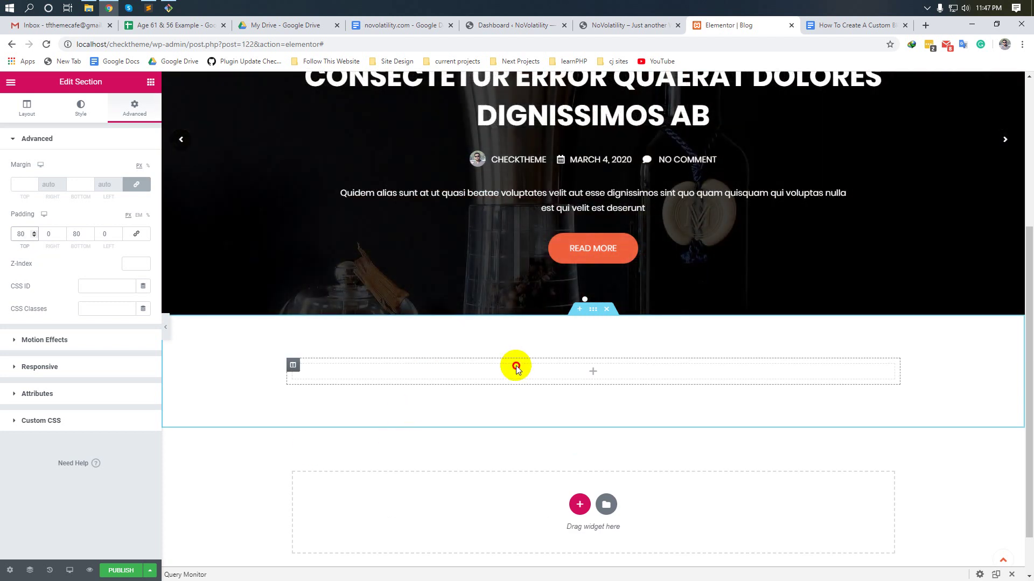
click(516, 369)
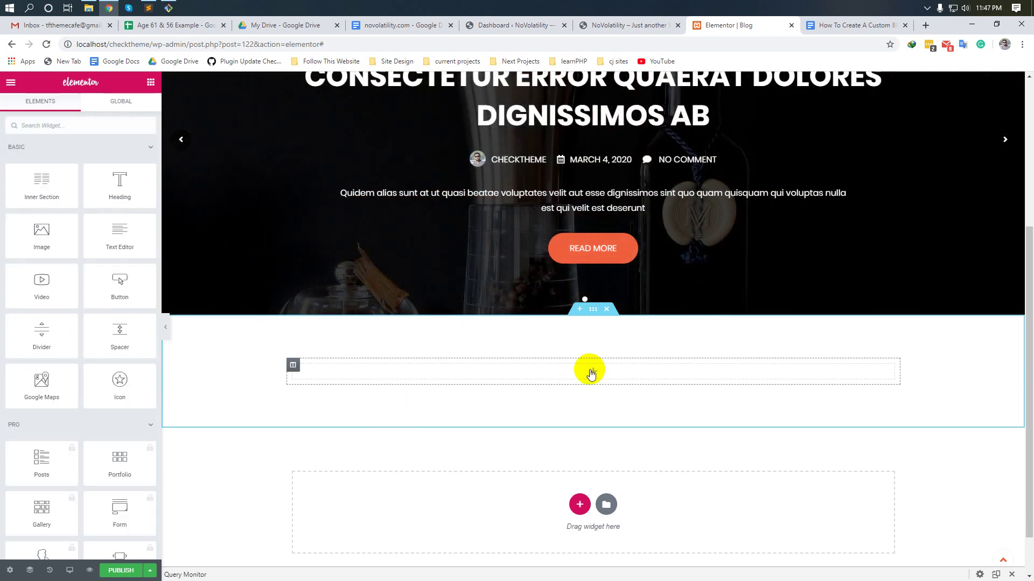
Drag the POST LAYOUTS widget into the new section's column
scroll(43, 425, down, 15)
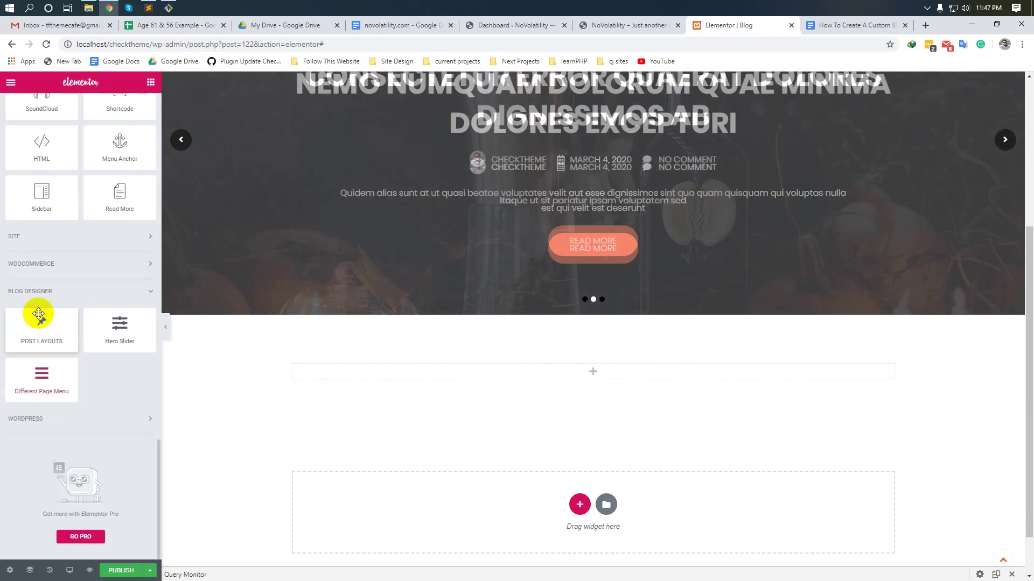
drag(39, 320, 589, 377)
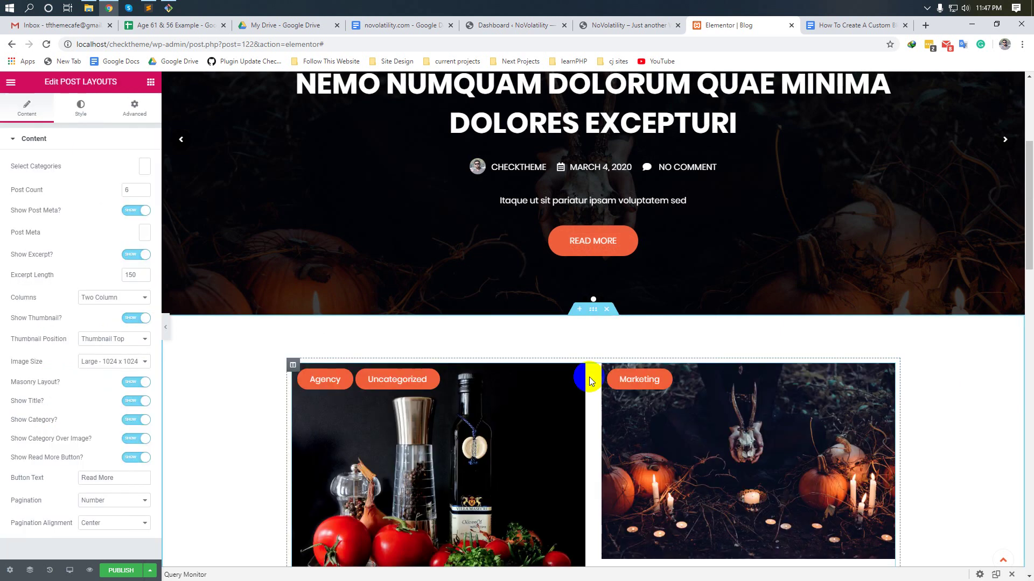
scroll(587, 376, down, 3)
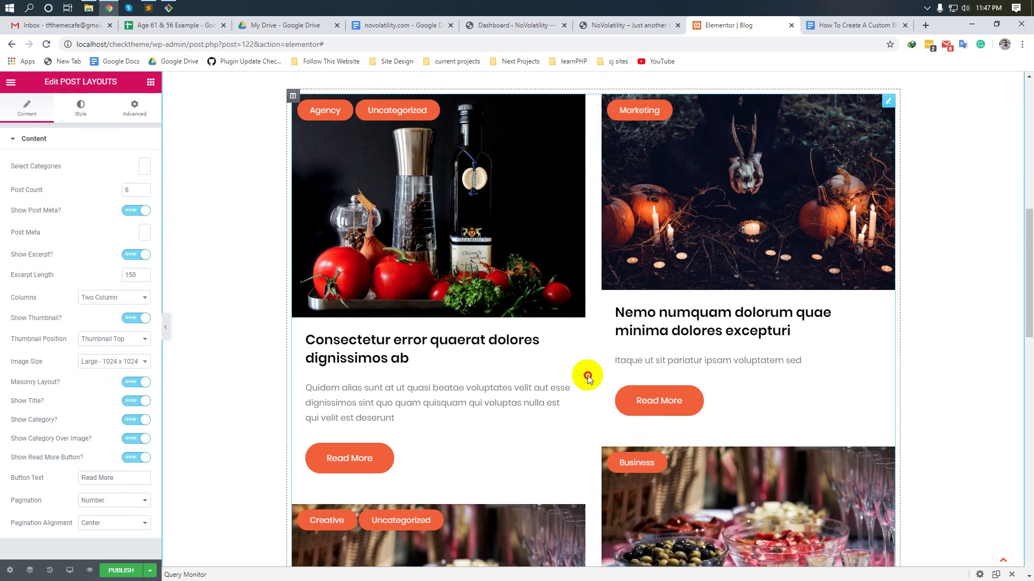
scroll(586, 376, down, 20)
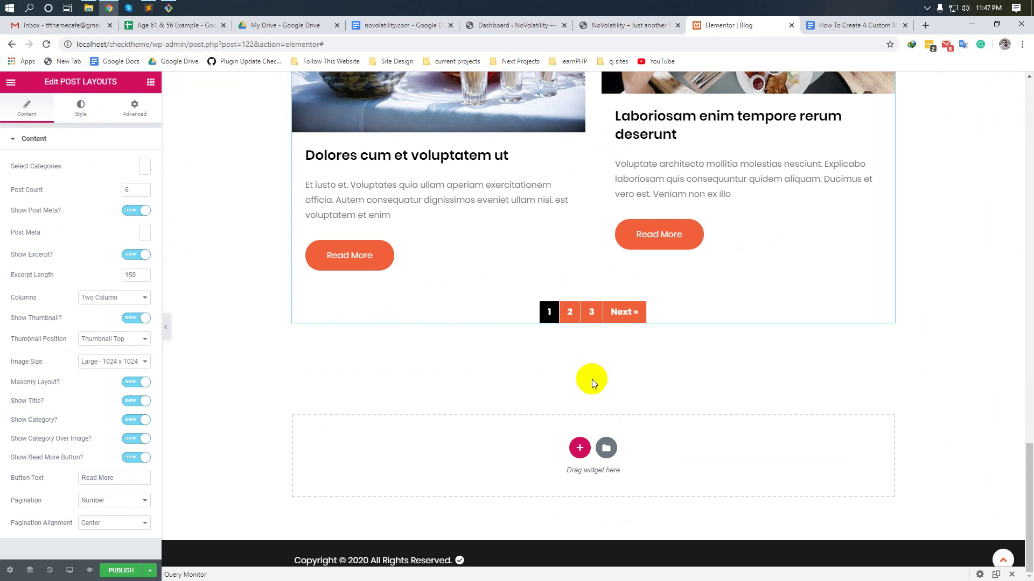
Add Date and Comments to the Post Layouts grid's Post Meta field
click(144, 232)
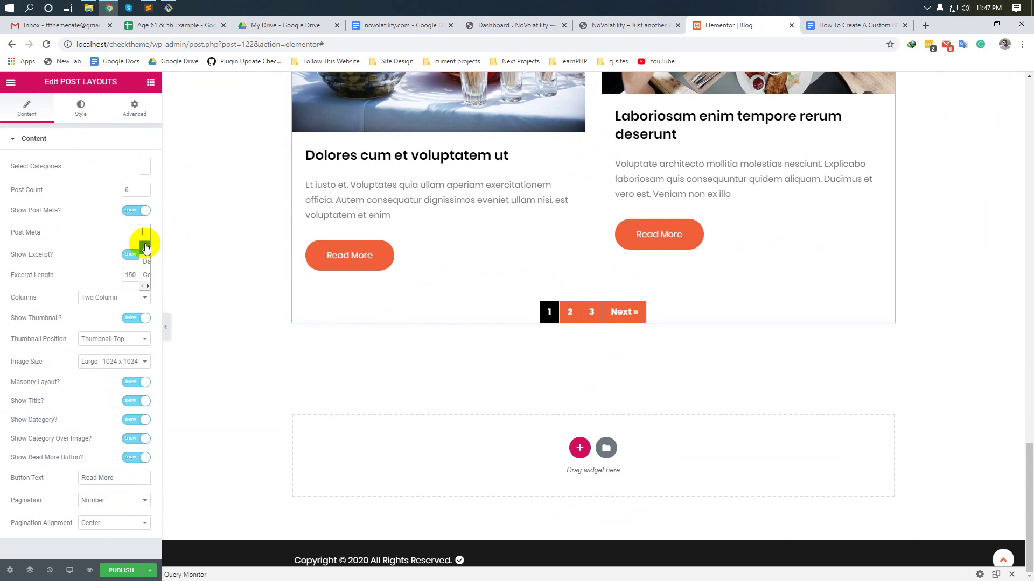
click(145, 248)
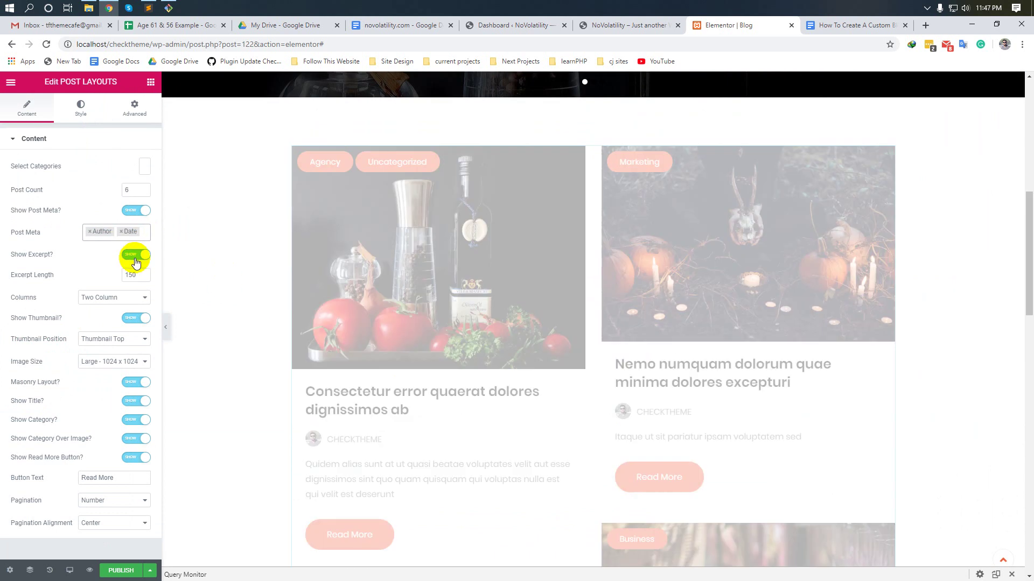
click(139, 231)
click(109, 272)
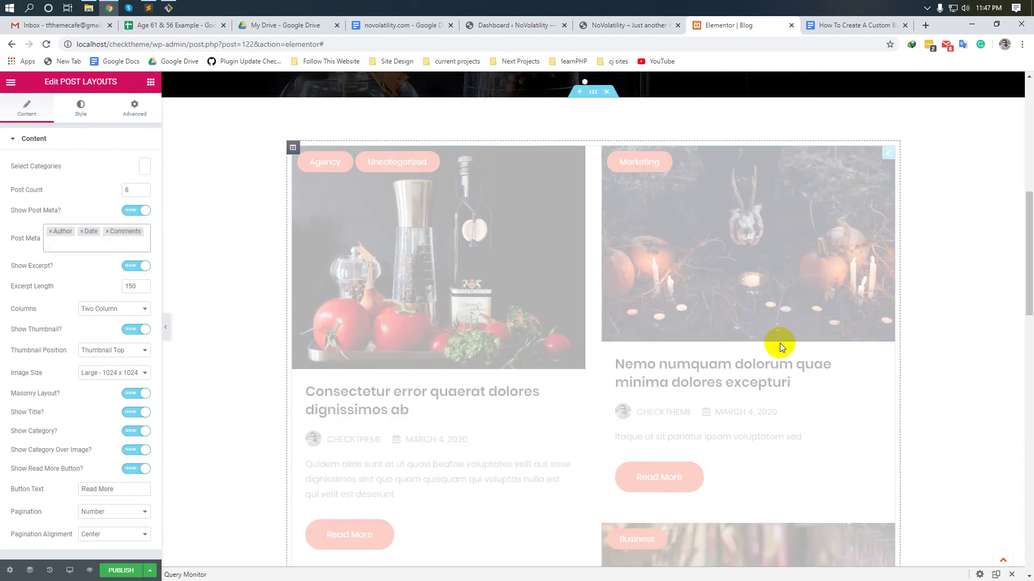
scroll(517, 415, down, 2)
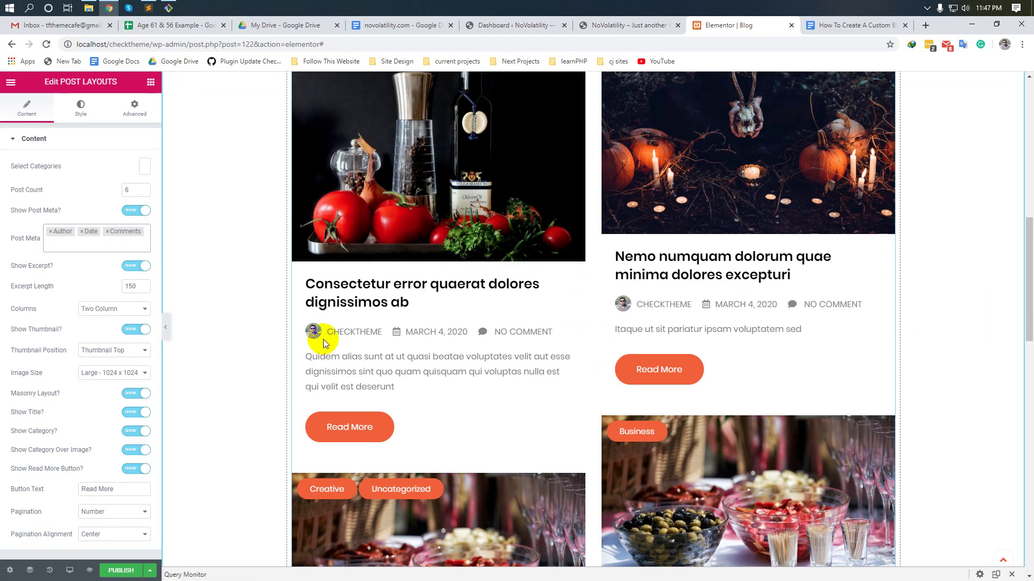